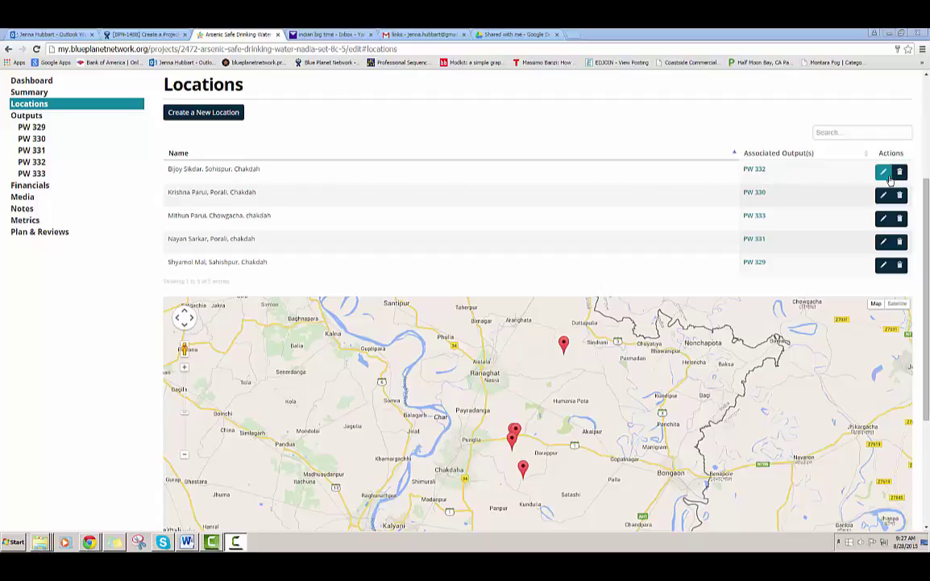
Open the location associated with PW 332 for editing and nudge its pin slightly southeast to about 23.196315, 88.675391.
{"action": "left_click", "coordinate": [884, 172]}
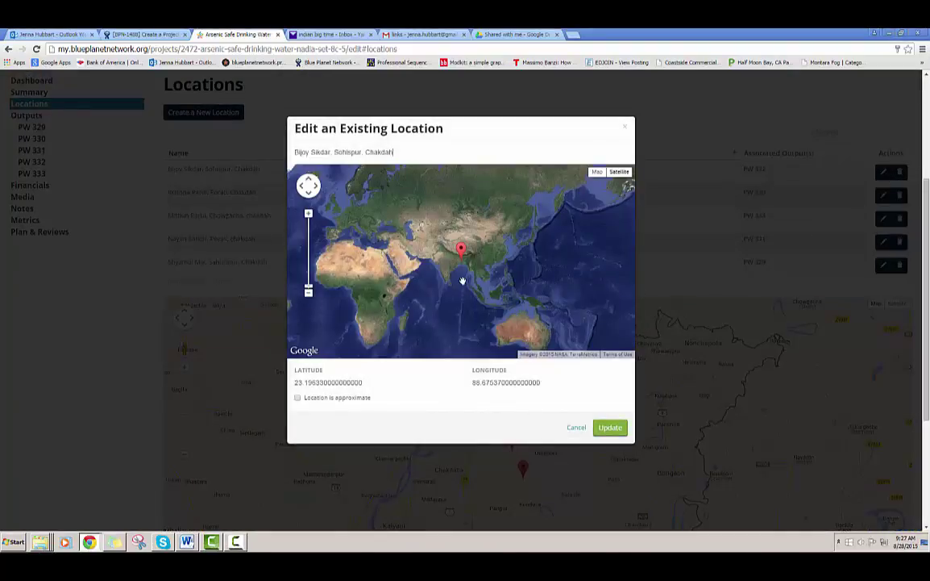
{"action": "scroll", "coordinate": [480, 262], "scroll_direction": "up", "scroll_amount": 4}
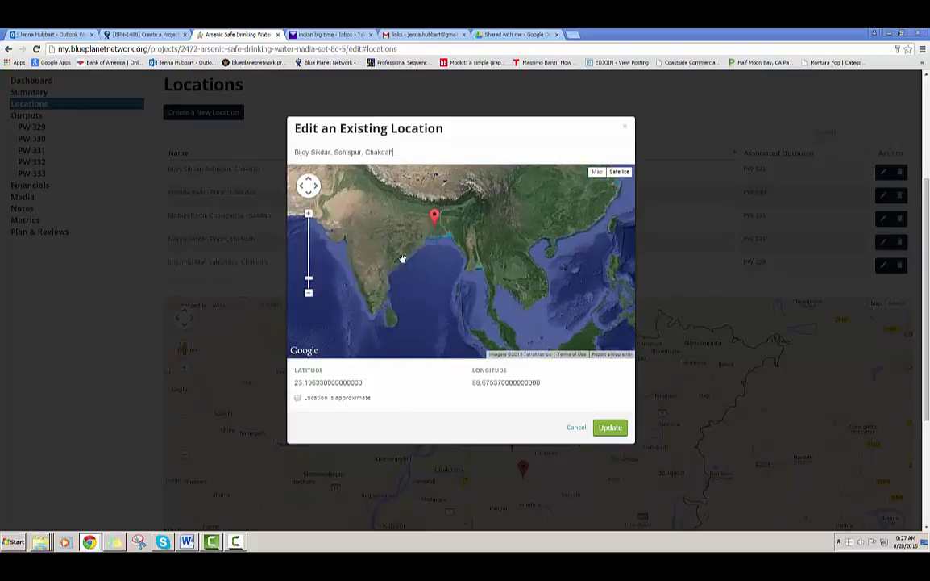
{"action": "left_click_drag", "start_coordinate": [426, 235], "coordinate": [408, 302]}
{"action": "scroll", "coordinate": [411, 286], "scroll_direction": "up", "scroll_amount": 2}
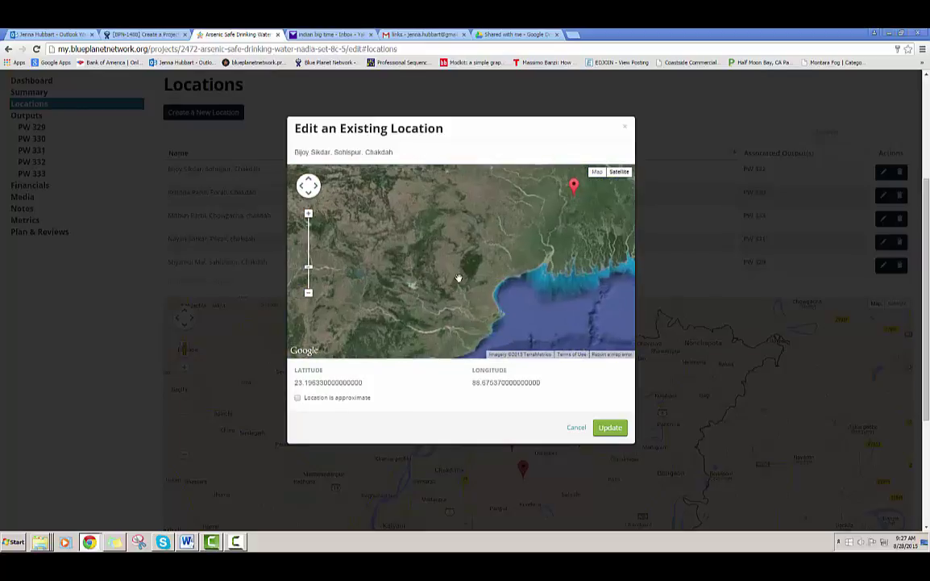
{"action": "left_click_drag", "start_coordinate": [574, 234], "coordinate": [538, 308]}
{"action": "scroll", "coordinate": [551, 276], "scroll_direction": "up", "scroll_amount": 2}
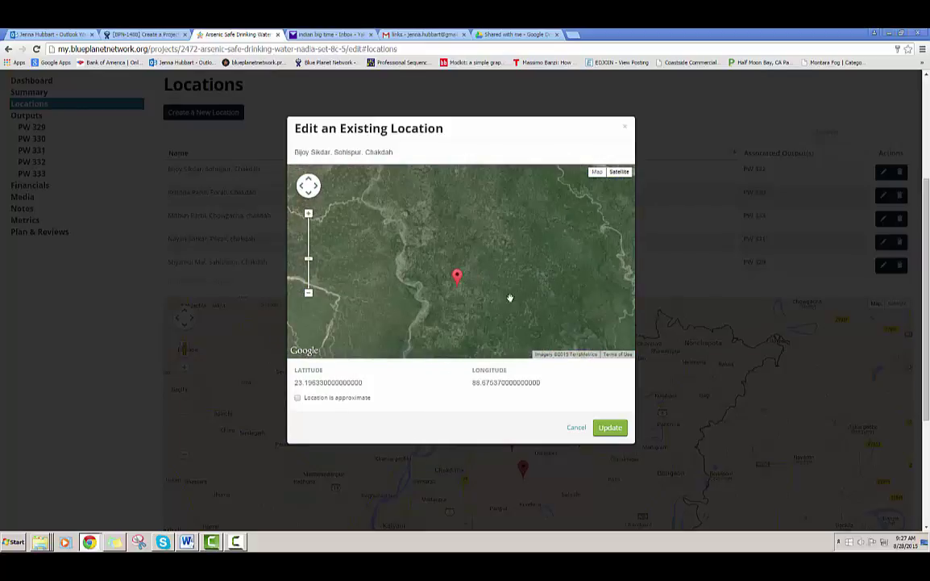
{"action": "scroll", "coordinate": [499, 298], "scroll_direction": "up", "scroll_amount": 1}
{"action": "left_click_drag", "start_coordinate": [404, 303], "coordinate": [429, 314]}
{"action": "scroll", "coordinate": [429, 314], "scroll_direction": "up", "scroll_amount": 2}
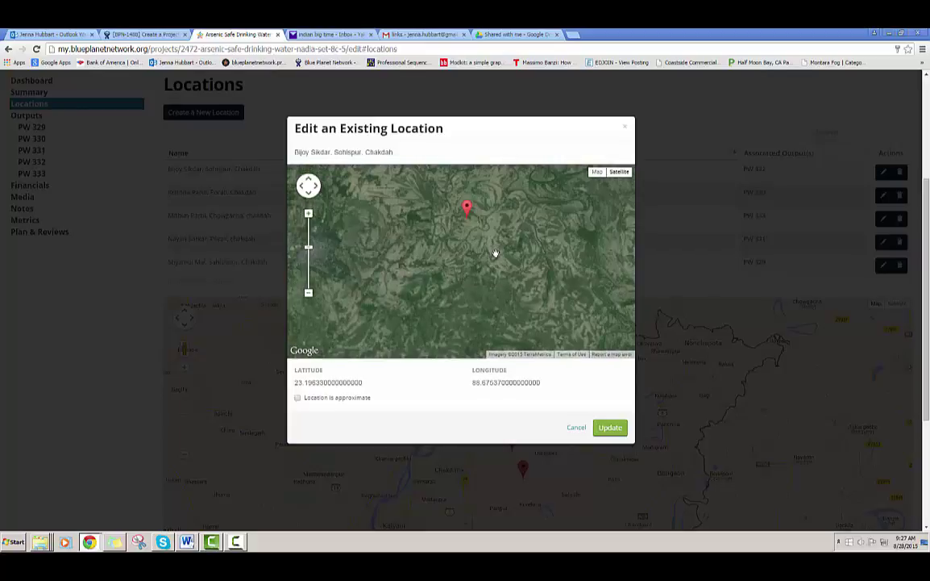
{"action": "left_click_drag", "start_coordinate": [494, 253], "coordinate": [505, 301]}
{"action": "scroll", "coordinate": [505, 297], "scroll_direction": "up", "scroll_amount": 1}
{"action": "scroll", "coordinate": [473, 270], "scroll_direction": "up", "scroll_amount": 1}
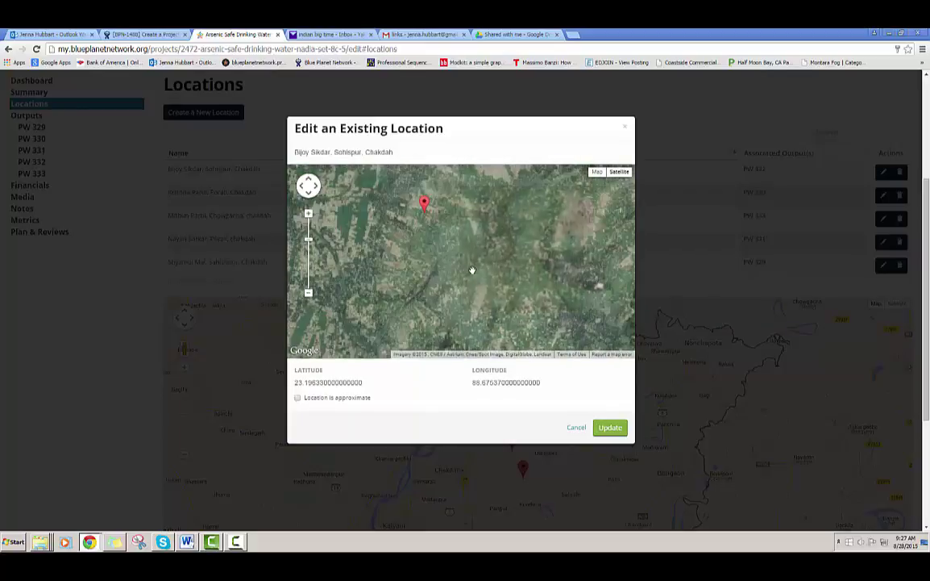
{"action": "left_click_drag", "start_coordinate": [471, 266], "coordinate": [517, 316]}
{"action": "scroll", "coordinate": [511, 303], "scroll_direction": "up", "scroll_amount": 1}
{"action": "scroll", "coordinate": [511, 302], "scroll_direction": "up", "scroll_amount": 1}
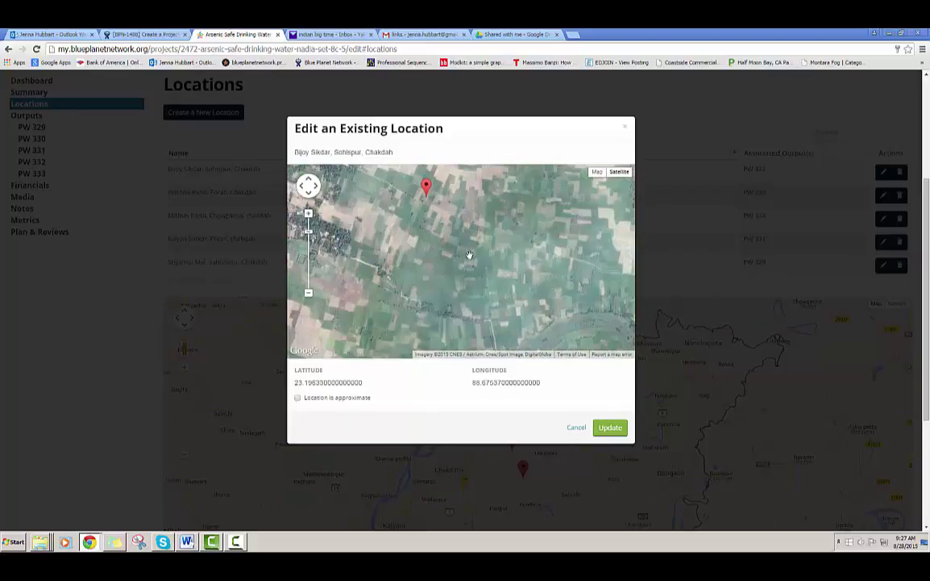
{"action": "left_click_drag", "start_coordinate": [481, 214], "coordinate": [549, 274]}
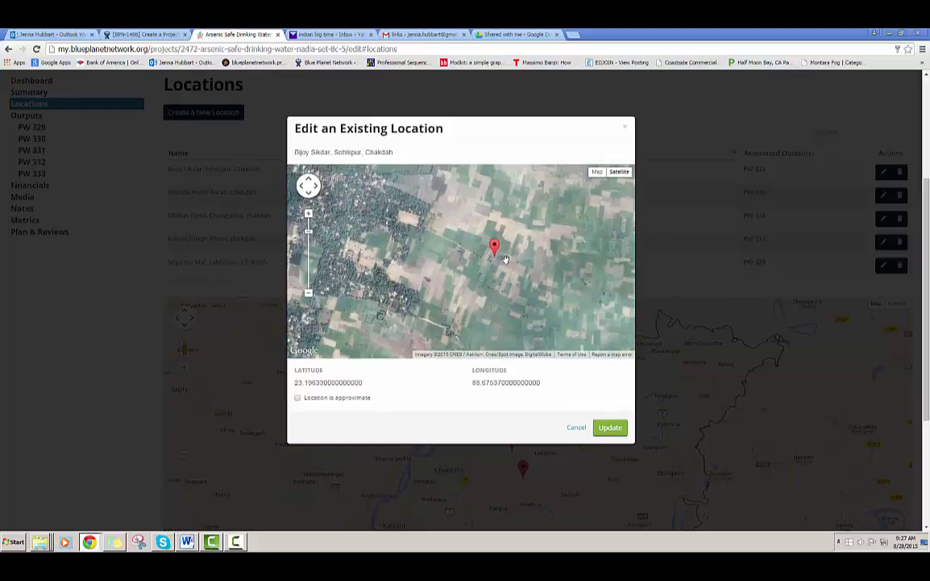
{"action": "scroll", "coordinate": [506, 255], "scroll_direction": "up", "scroll_amount": 2}
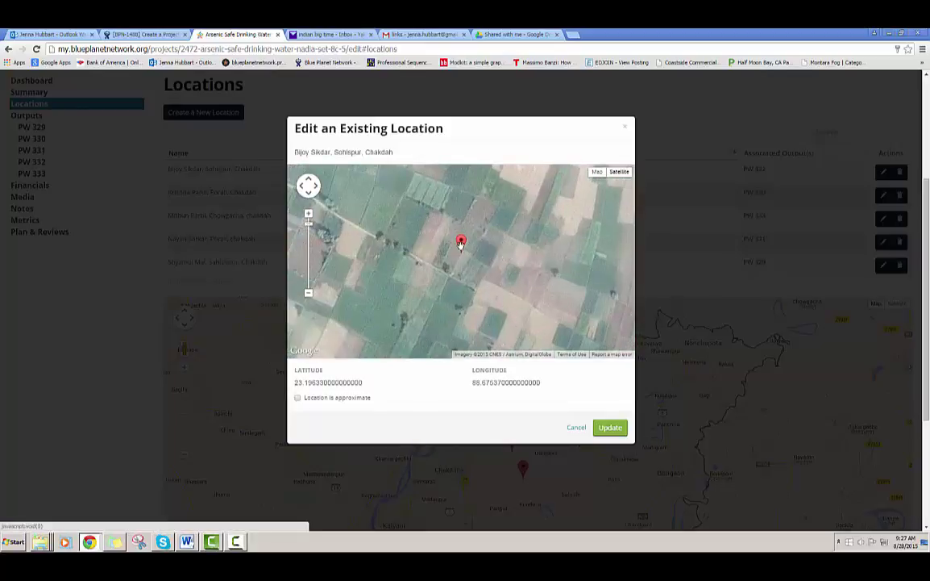
{"action": "mouse_move", "coordinate": [462, 244]}
{"action": "left_mouse_down"}
{"action": "mouse_move", "coordinate": [470, 241]}
{"action": "mouse_move", "coordinate": [463, 247]}
{"action": "left_mouse_up"}
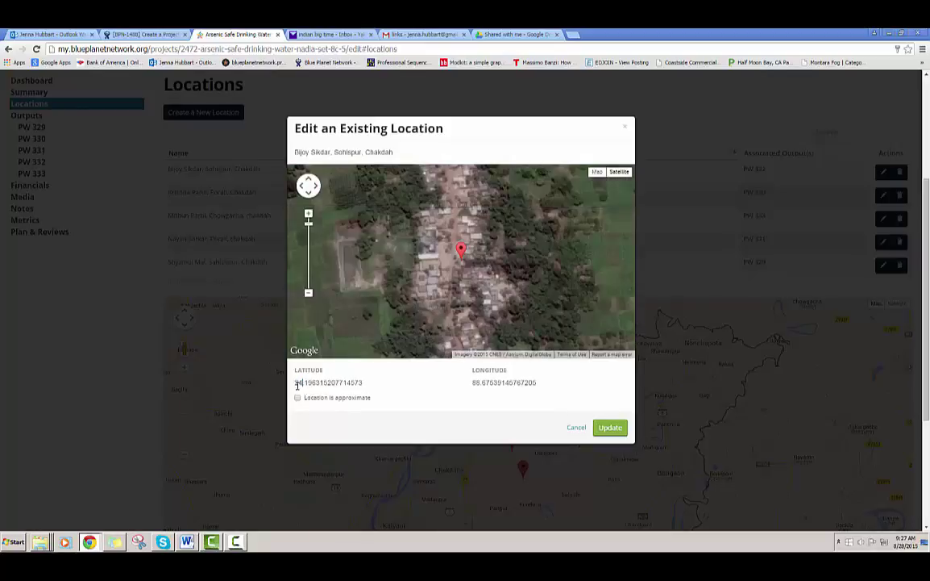
Set the latitude of the PW 332 location to 23.196315207714573.
{"action": "key", "text": "BackSpace"}
{"action": "type", "text": "3"}
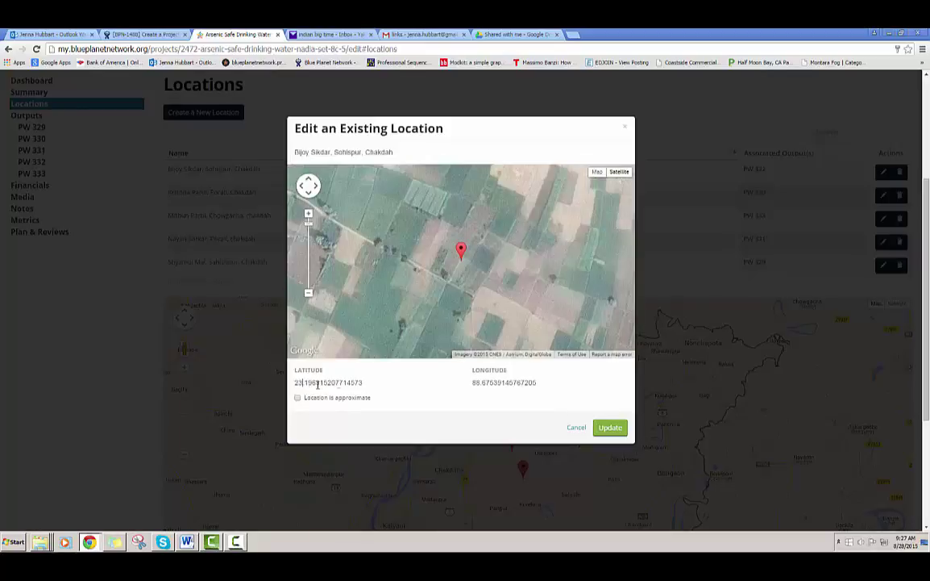
Compare the map and satellite views around the pin and close the location dialog without saving.
{"action": "left_click", "coordinate": [598, 173]}
{"action": "scroll", "coordinate": [563, 253], "scroll_direction": "down", "scroll_amount": 4}
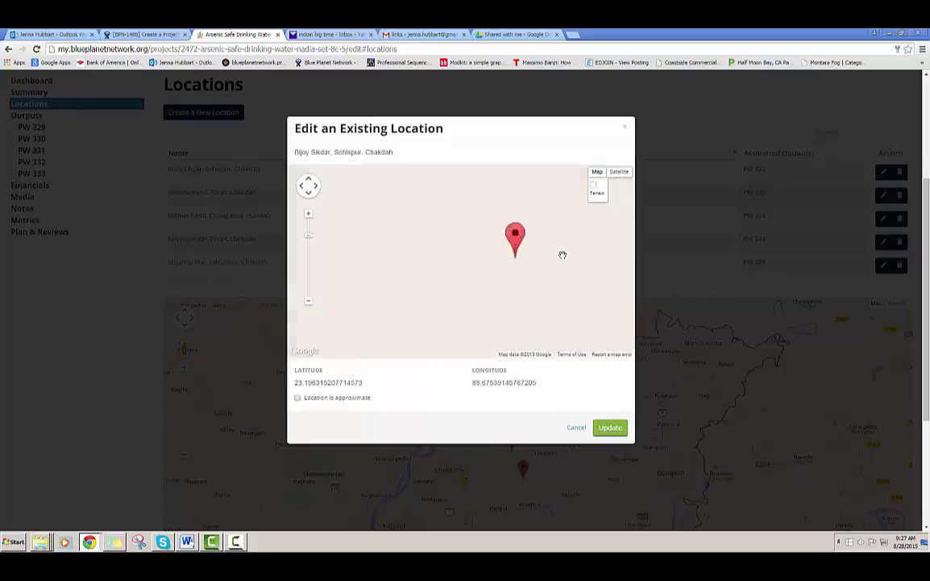
{"action": "left_click", "coordinate": [619, 172]}
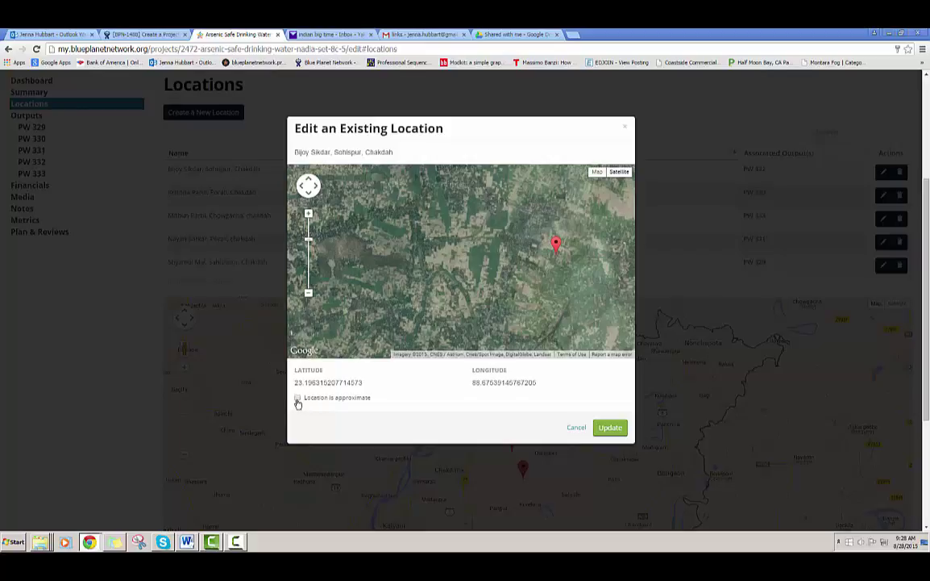
{"action": "left_click", "coordinate": [580, 430]}
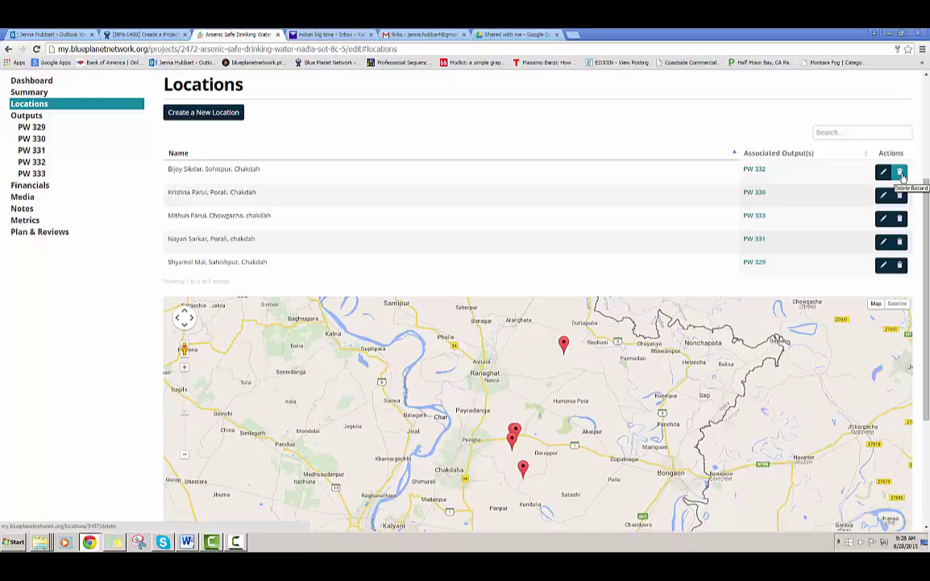
Examine the project's location pins on the overview map, comparing satellite and map views and inspecting one pin up close.
{"action": "left_click_drag", "start_coordinate": [925, 234], "coordinate": [926, 307]}
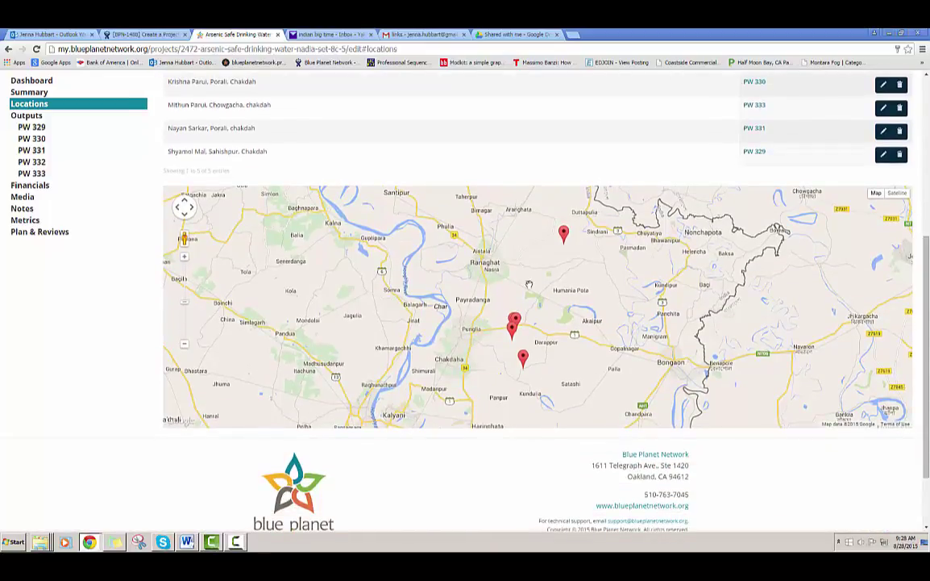
{"action": "left_click", "coordinate": [896, 194]}
{"action": "left_click", "coordinate": [877, 194]}
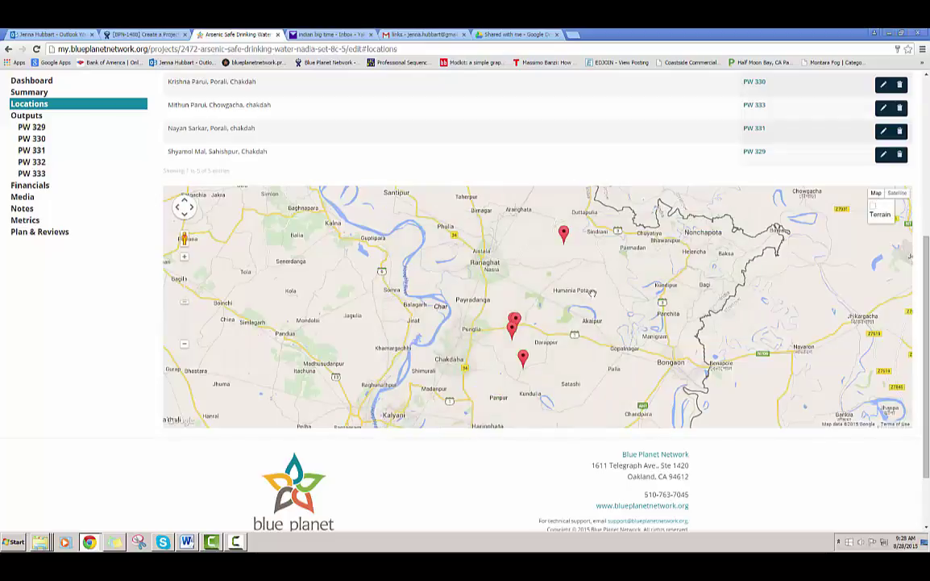
{"action": "scroll", "coordinate": [522, 343], "scroll_direction": "up", "scroll_amount": 2}
{"action": "scroll", "coordinate": [522, 343], "scroll_direction": "up", "scroll_amount": 4}
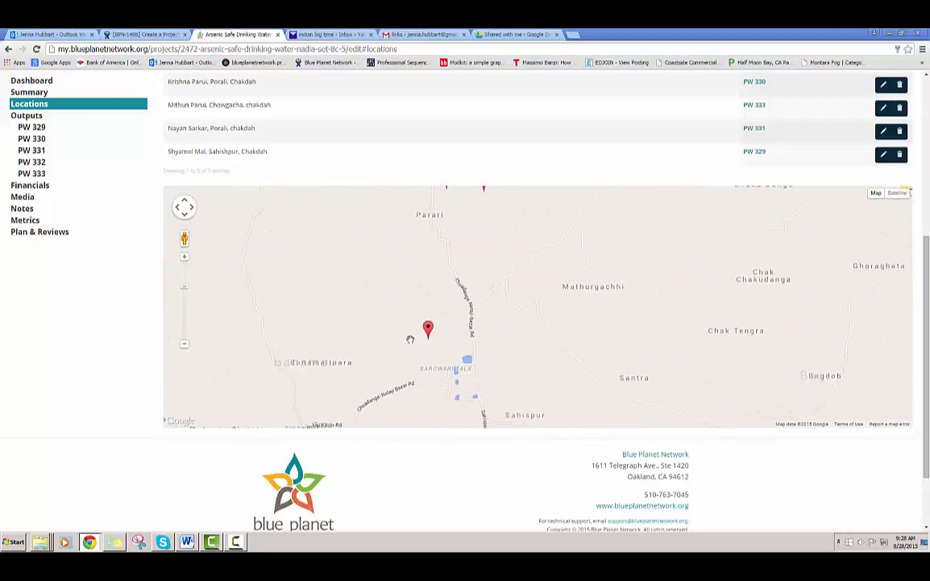
{"action": "left_click", "coordinate": [445, 329]}
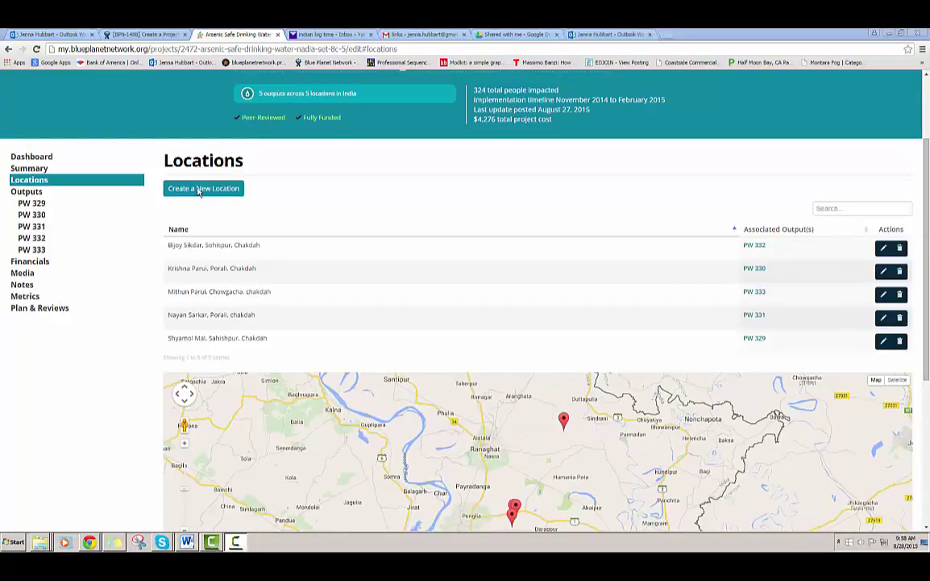
Start a new location named San Francisco, CA and place its pin in Northern California at about 39.64, -122.70.
{"action": "left_click", "coordinate": [198, 190]}
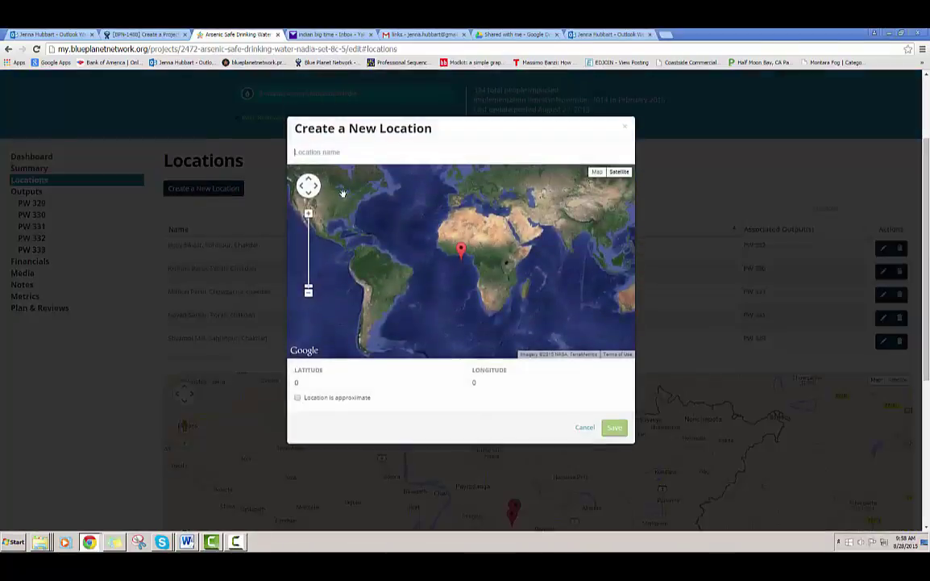
{"action": "type", "text": "Ba"}
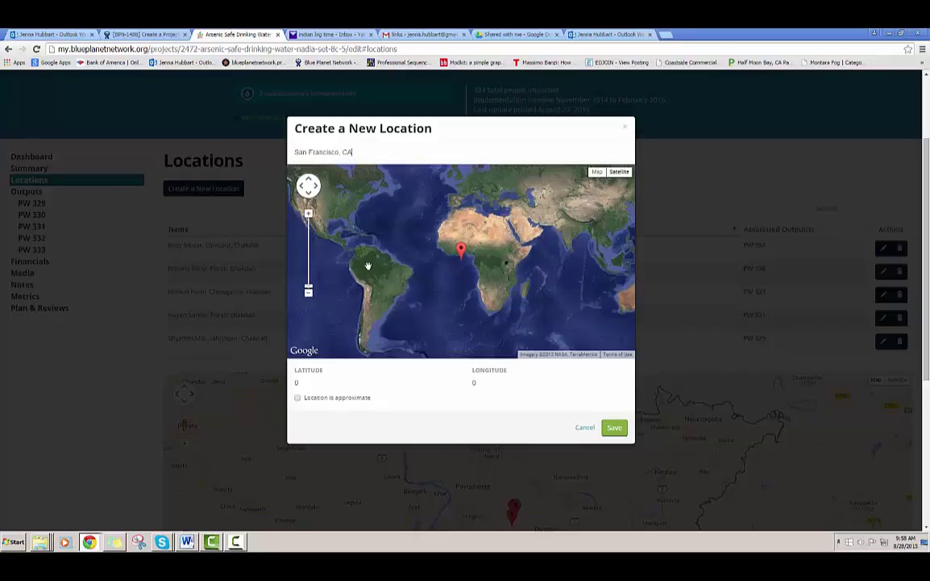
{"action": "left_click_drag", "start_coordinate": [385, 275], "coordinate": [458, 304]}
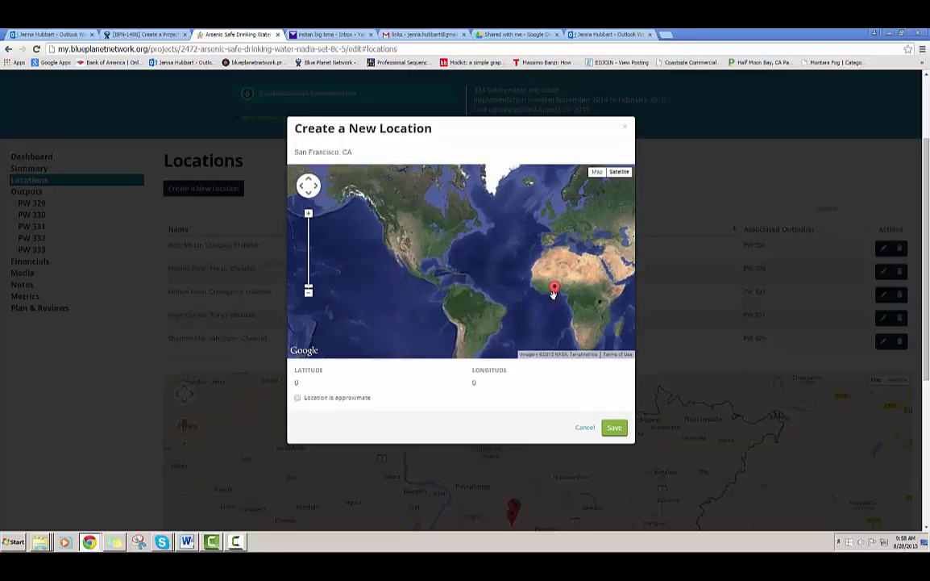
{"action": "left_click", "coordinate": [418, 239]}
{"action": "left_click", "coordinate": [364, 233]}
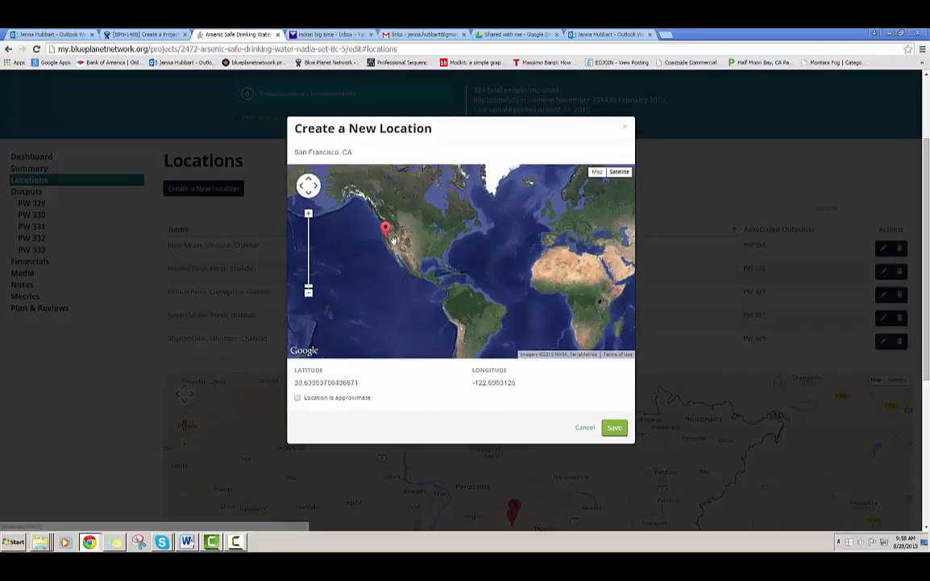
Move the new location's pin down the California coast to San Francisco, at about 37.762, -122.432.
{"action": "scroll", "coordinate": [376, 238], "scroll_direction": "up", "scroll_amount": 2}
{"action": "left_click_drag", "start_coordinate": [376, 244], "coordinate": [526, 337]}
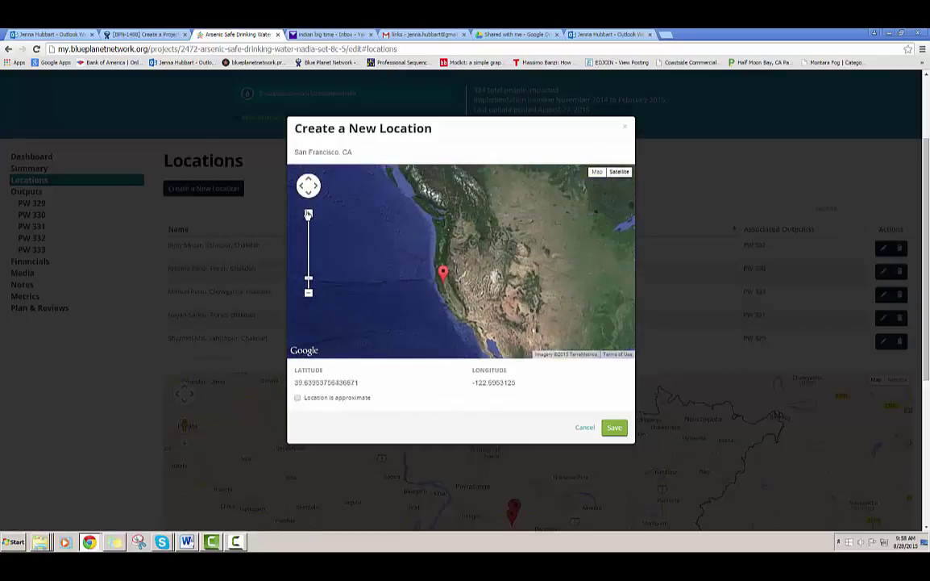
{"action": "left_click", "coordinate": [308, 214]}
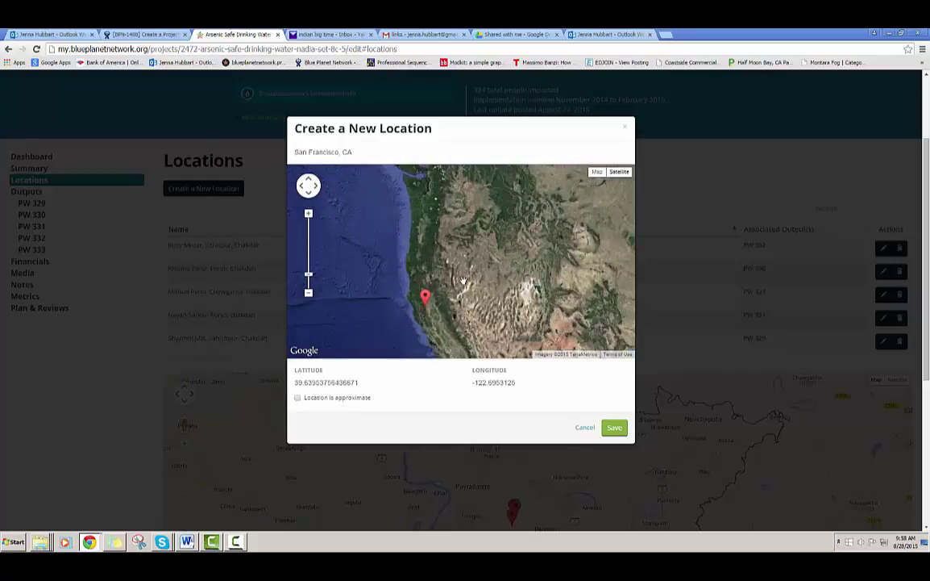
{"action": "scroll", "coordinate": [462, 307], "scroll_direction": "up", "scroll_amount": 1}
{"action": "left_click_drag", "start_coordinate": [429, 306], "coordinate": [451, 232]}
{"action": "mouse_move", "coordinate": [480, 327]}
{"action": "left_mouse_down"}
{"action": "mouse_move", "coordinate": [449, 272]}
{"action": "mouse_move", "coordinate": [424, 259]}
{"action": "mouse_move", "coordinate": [490, 338]}
{"action": "left_mouse_up"}
{"action": "scroll", "coordinate": [448, 290], "scroll_direction": "up", "scroll_amount": 1}
{"action": "left_click_drag", "start_coordinate": [446, 243], "coordinate": [470, 296]}
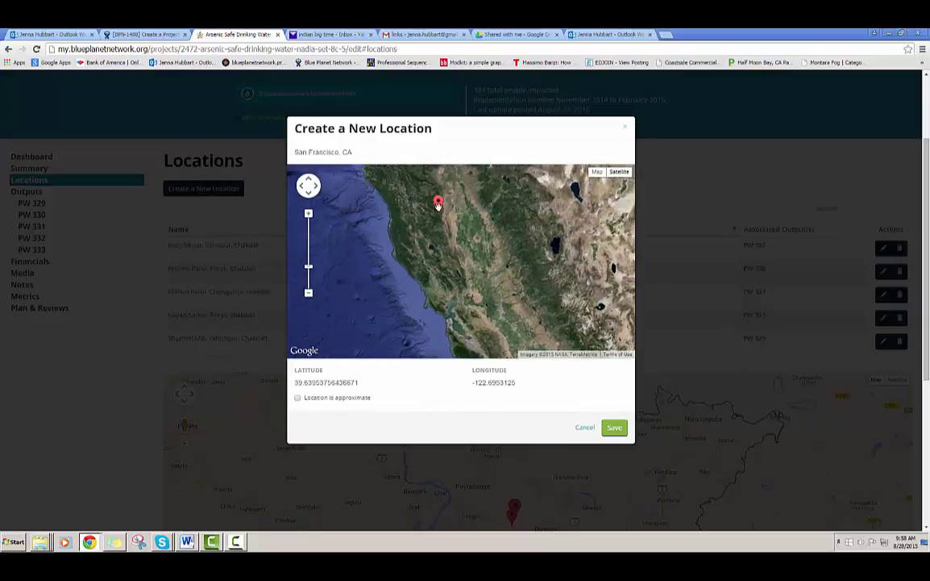
{"action": "left_click_drag", "start_coordinate": [437, 199], "coordinate": [449, 310]}
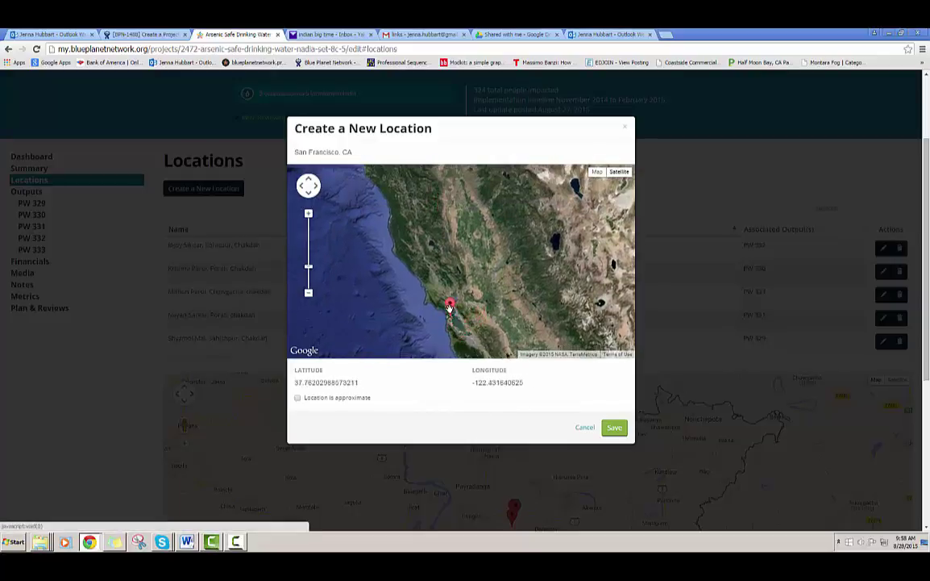
Refine the pin's position within San Francisco, slightly northeast to about 37.768, -122.423.
{"action": "scroll", "coordinate": [469, 324], "scroll_direction": "up", "scroll_amount": 2}
{"action": "scroll", "coordinate": [470, 321], "scroll_direction": "up", "scroll_amount": 4}
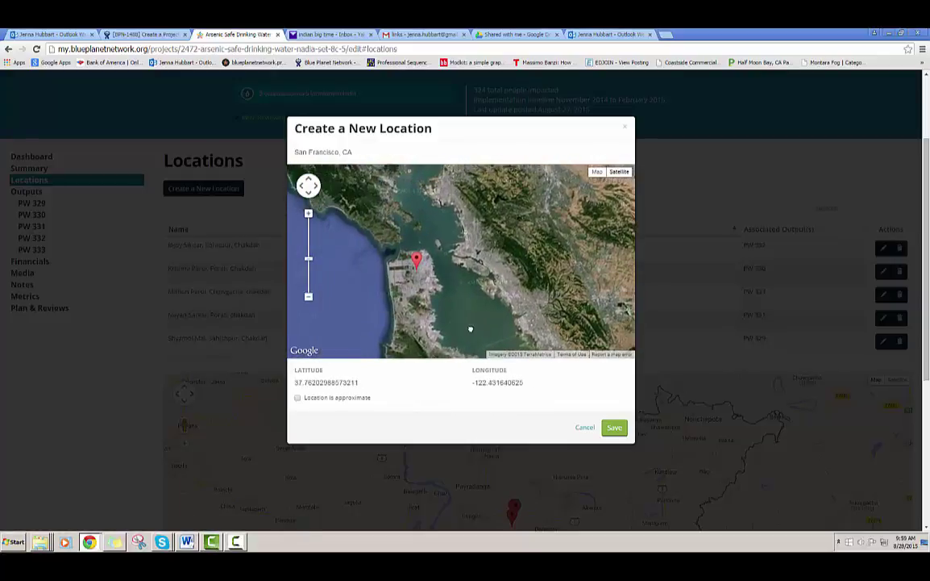
{"action": "left_click_drag", "start_coordinate": [446, 239], "coordinate": [499, 326]}
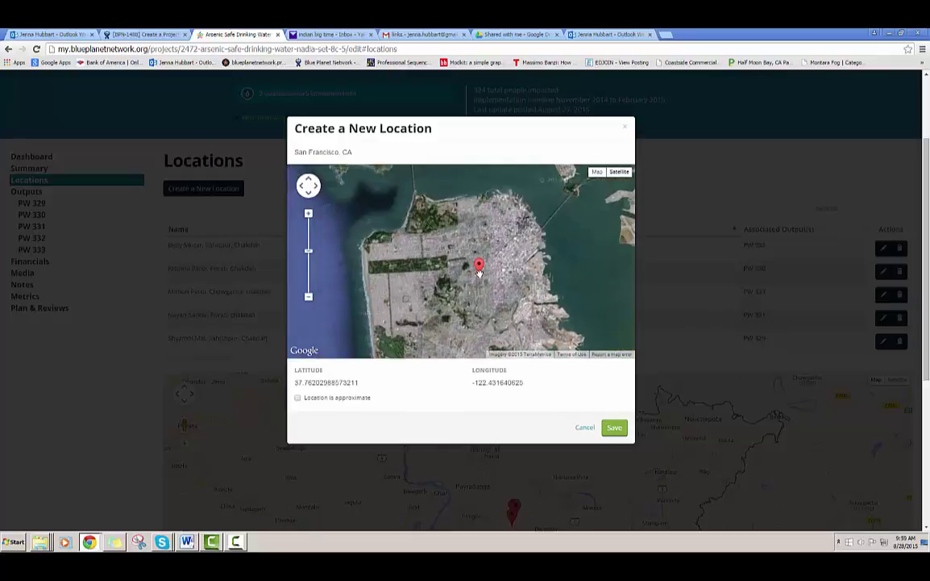
{"action": "scroll", "coordinate": [499, 287], "scroll_direction": "up", "scroll_amount": 1}
{"action": "left_click_drag", "start_coordinate": [458, 256], "coordinate": [482, 234]}
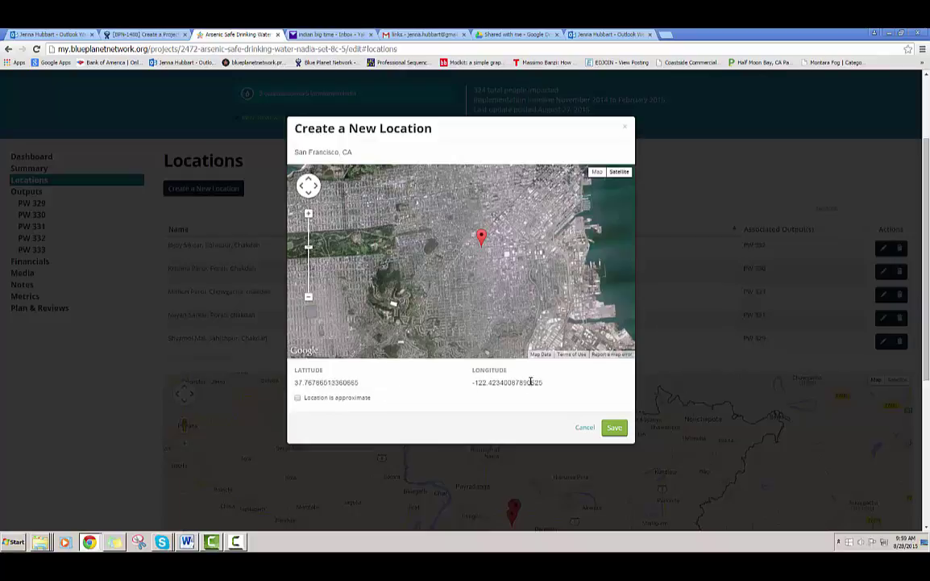
Shorten the longitude to -122.42340089 and cancel creating the new location.
{"action": "left_click_drag", "start_coordinate": [517, 383], "coordinate": [552, 382]}
{"action": "type", "text": "9"}
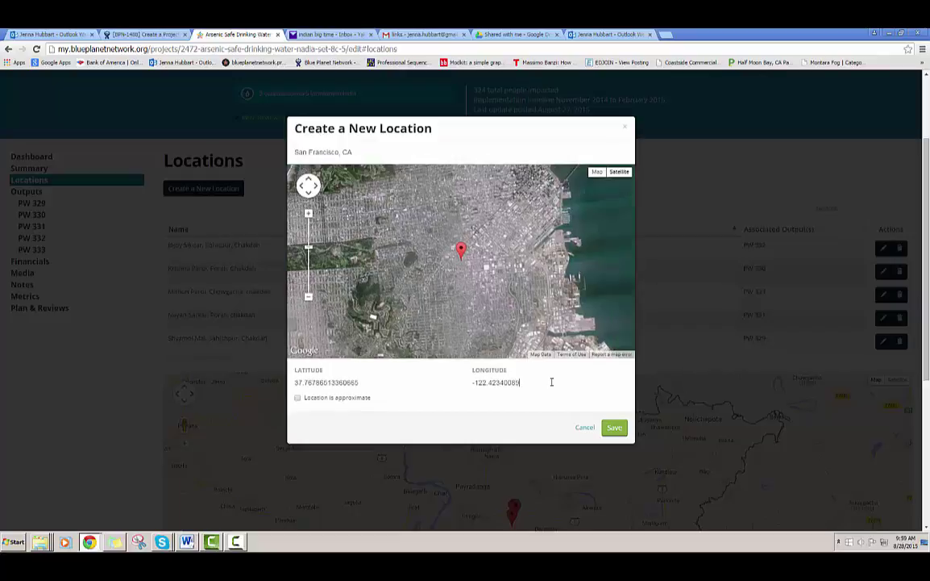
{"action": "left_click", "coordinate": [586, 429]}
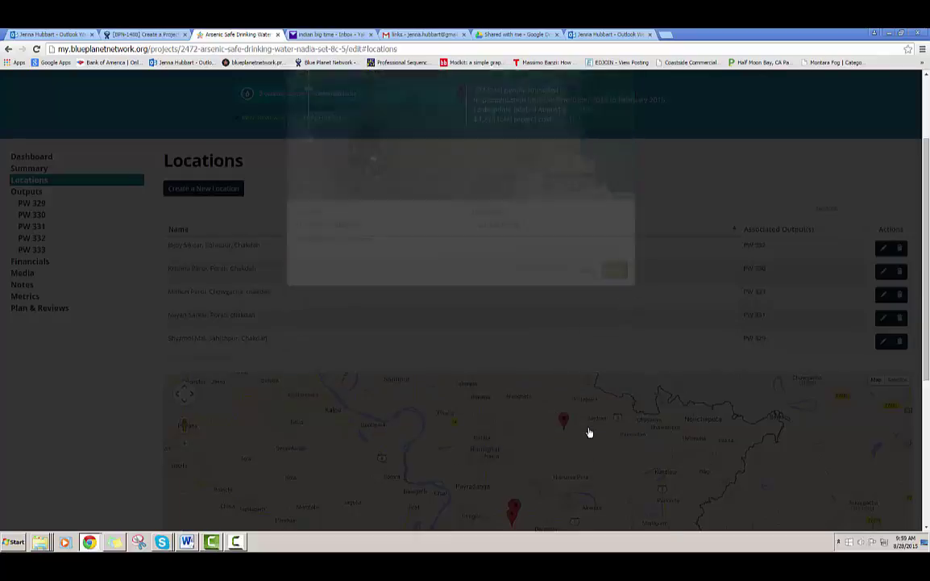